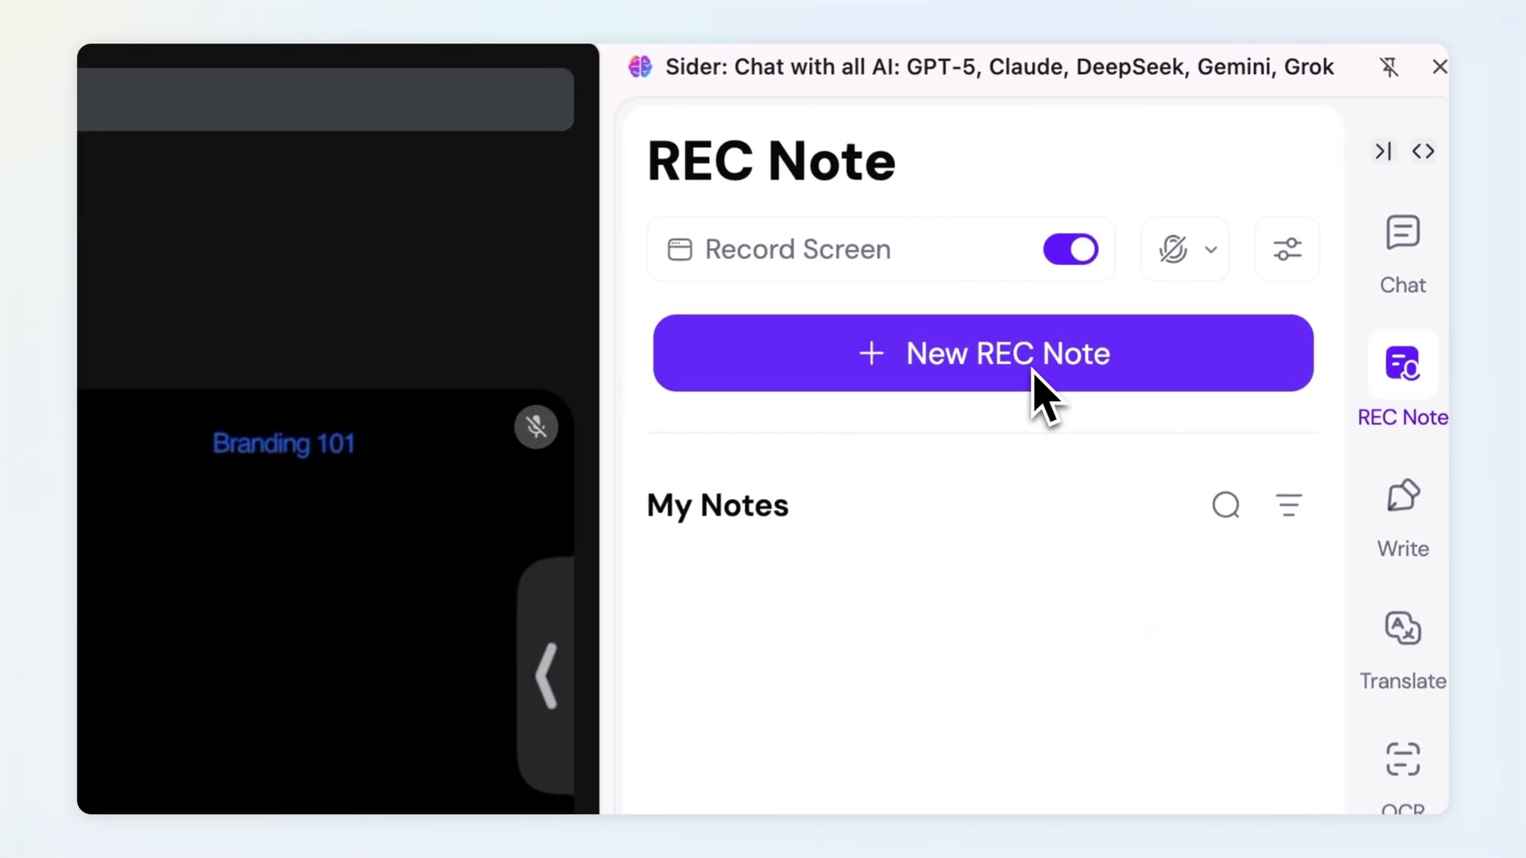
- Start a REC Note recording the Meet call tab with tab audio shared
click(1249, 193)
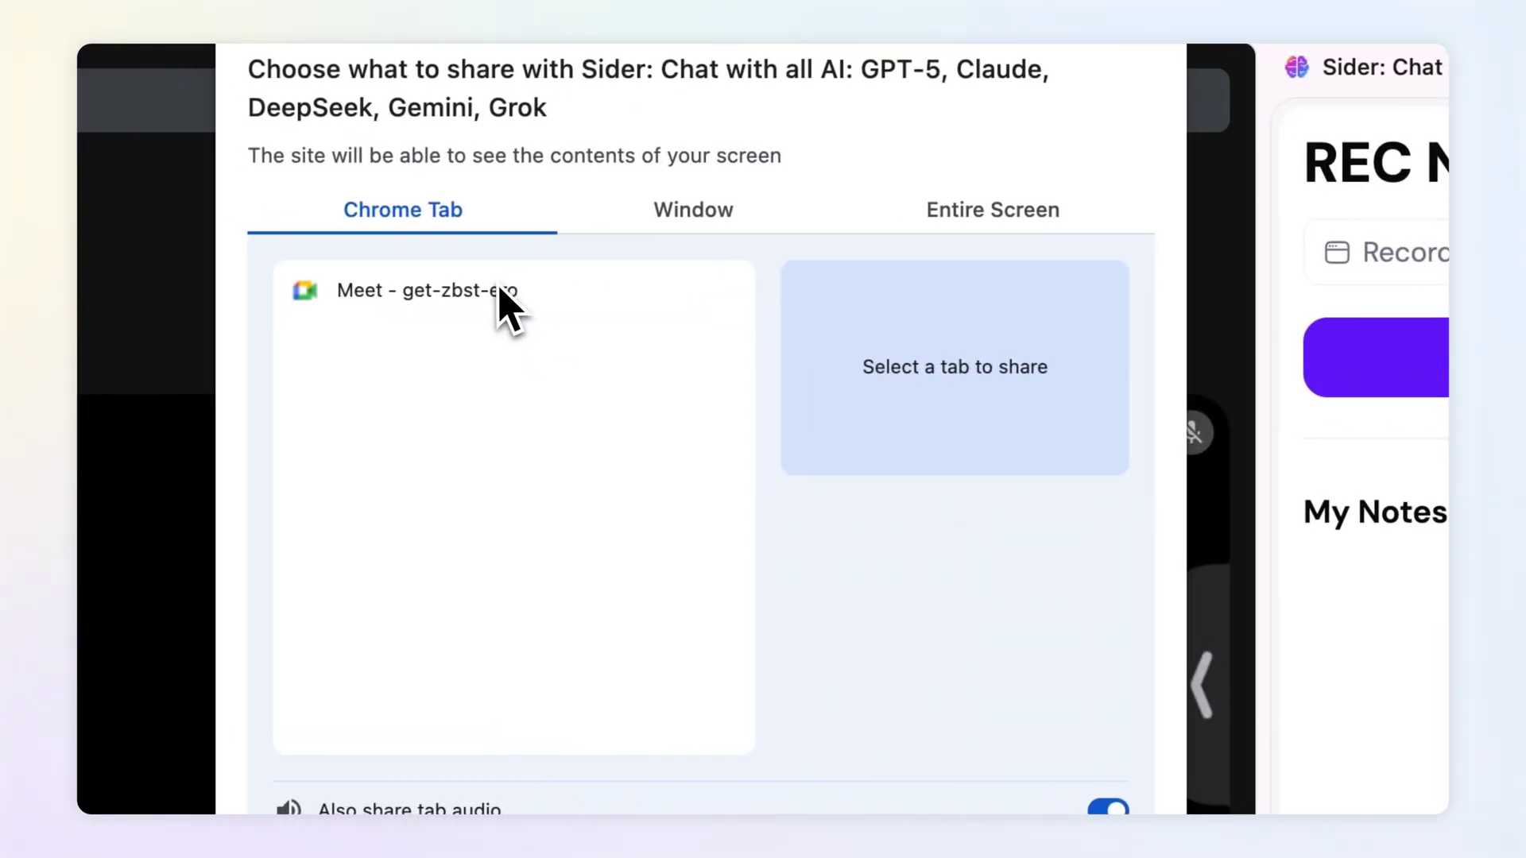
click(499, 289)
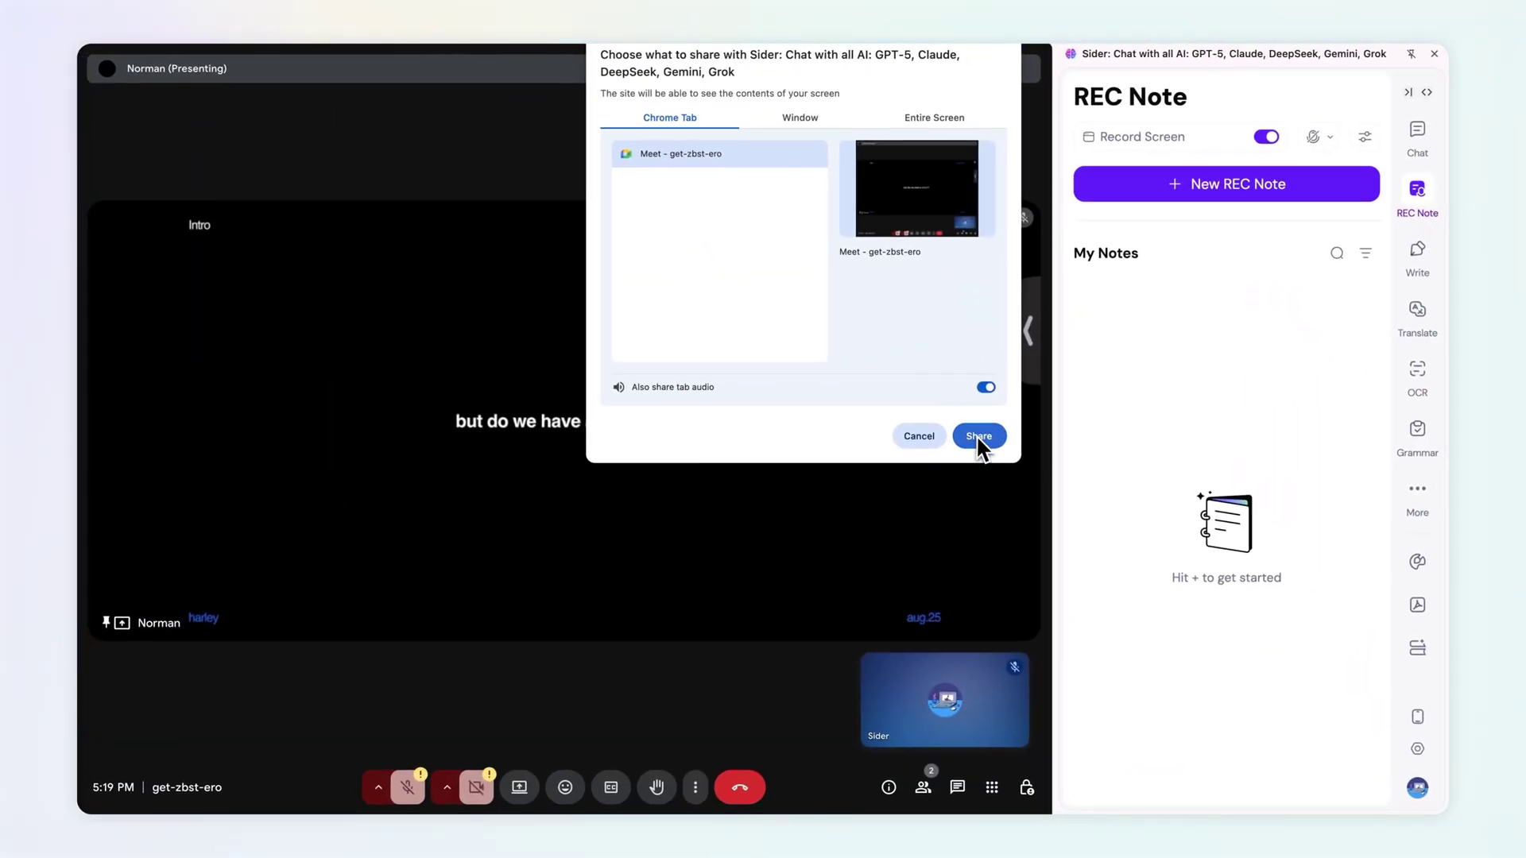
click(979, 442)
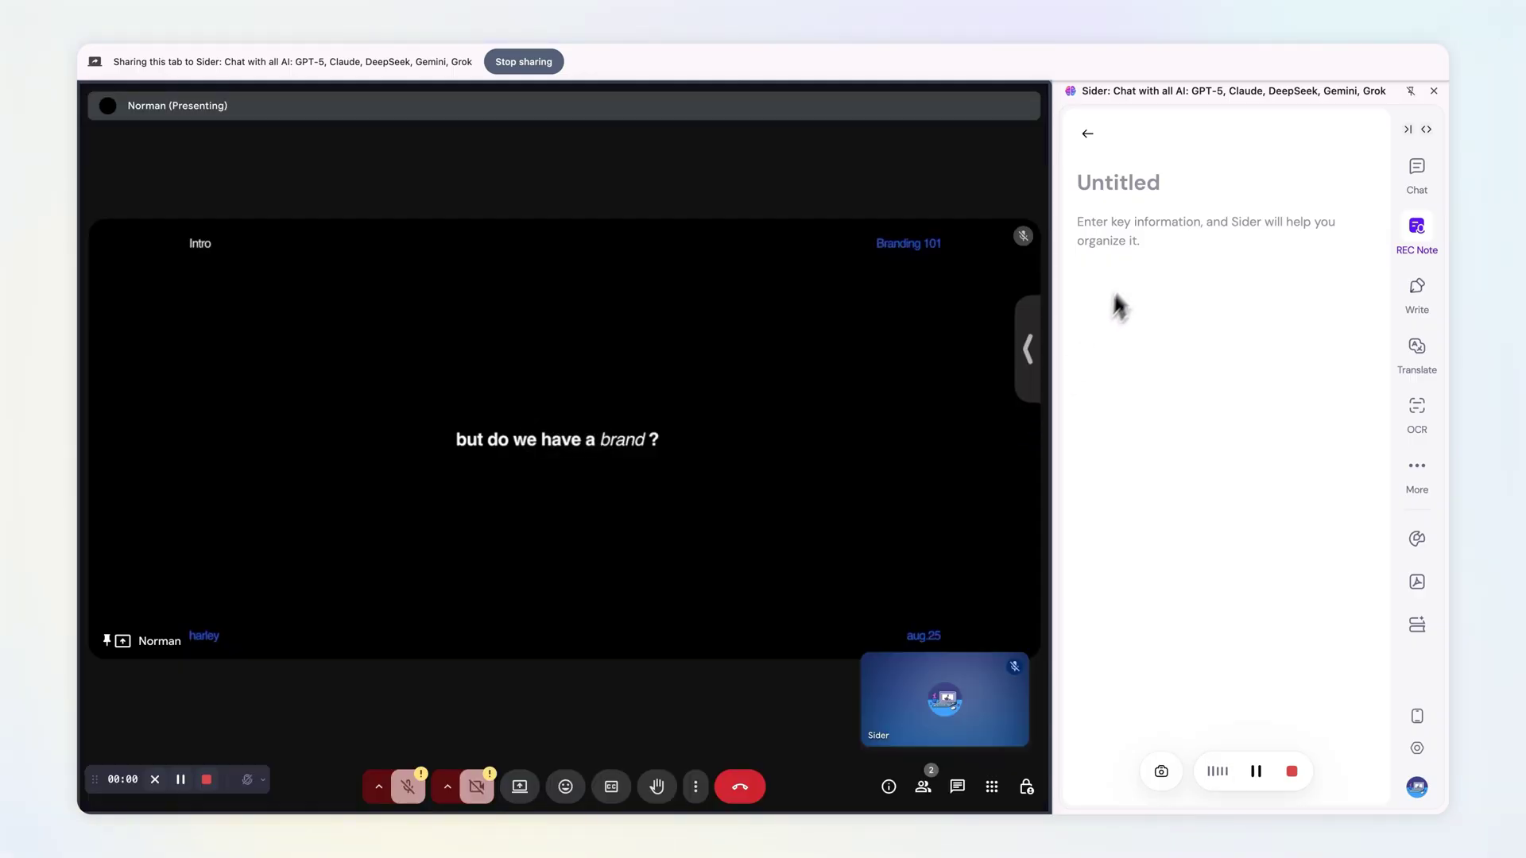
text(Bran)
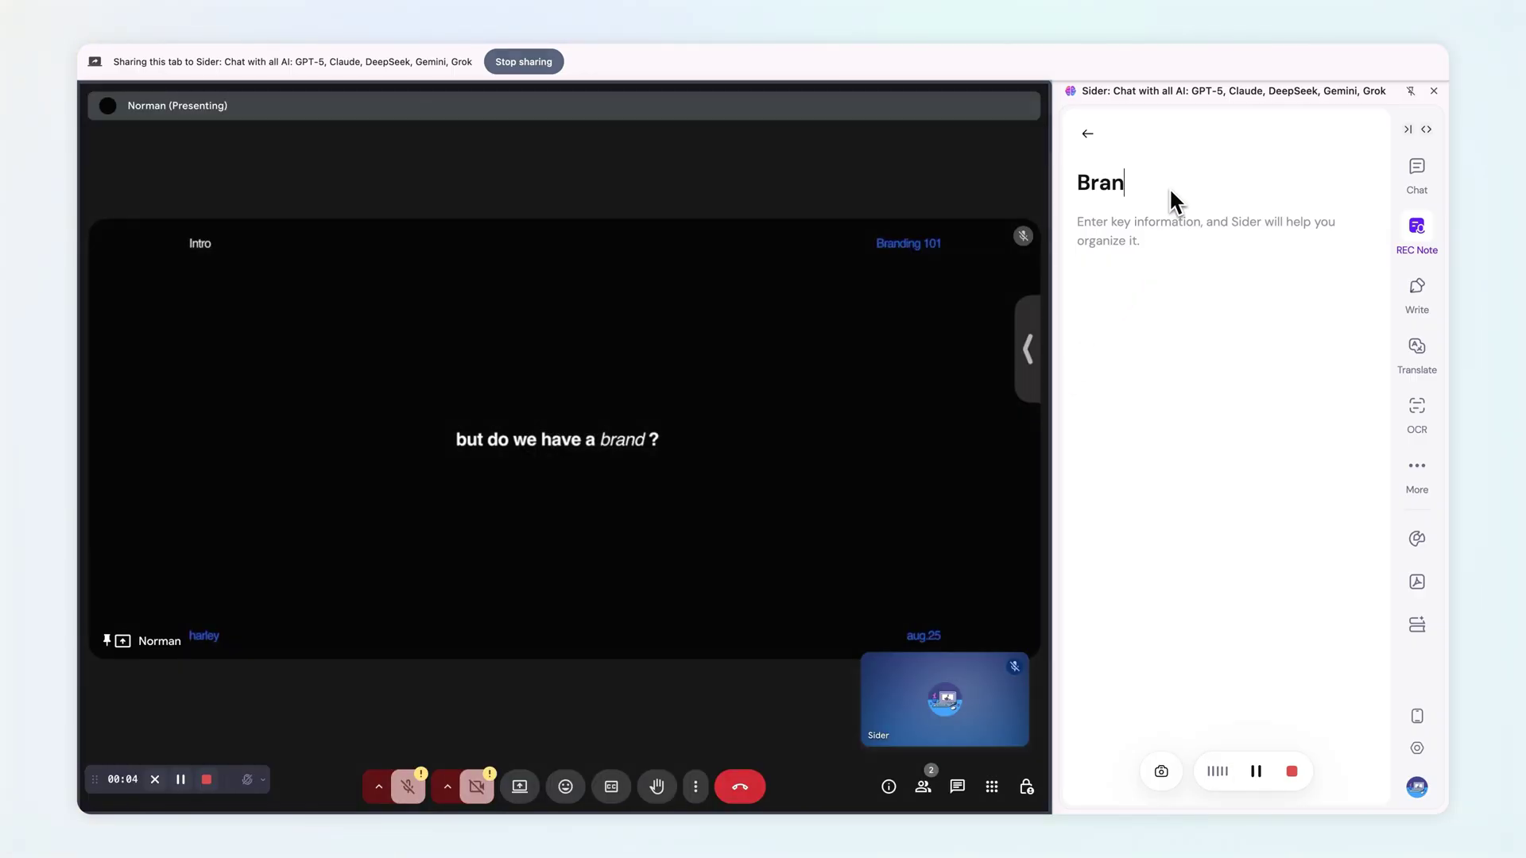
text(ding)
text( and not)
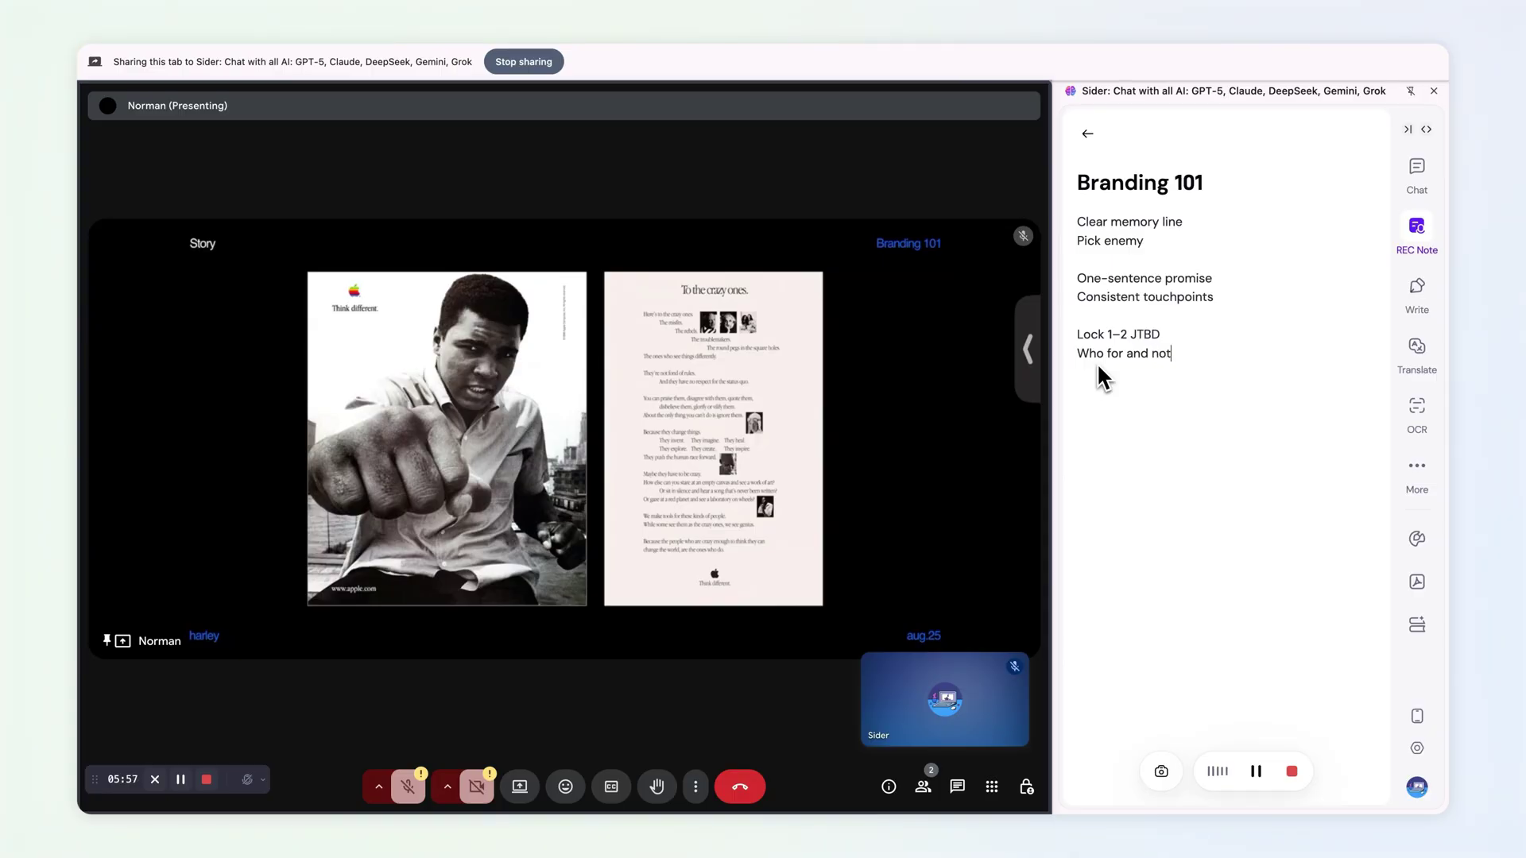
text( for)
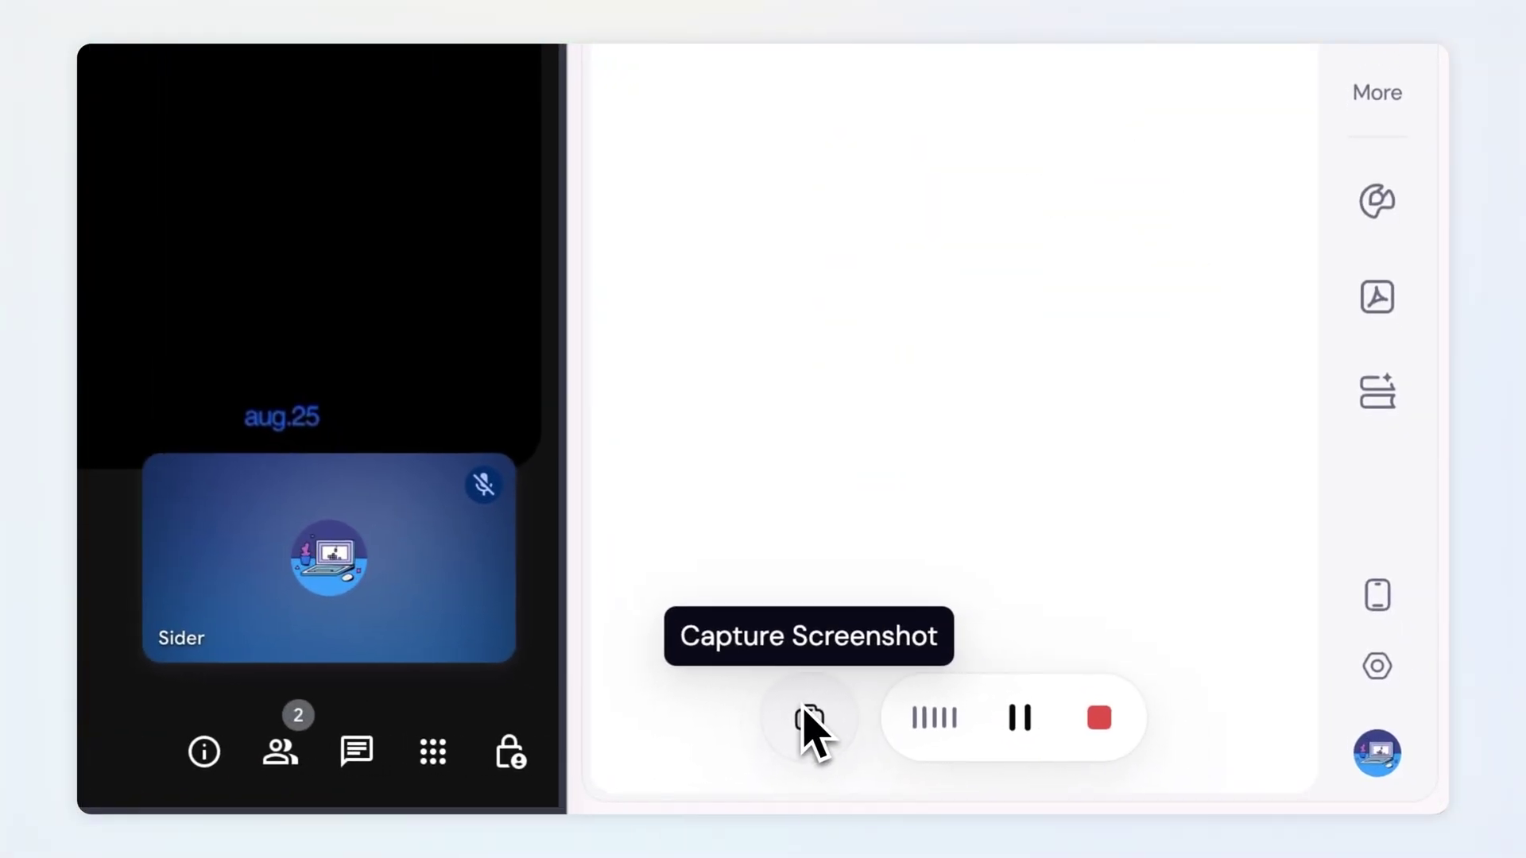
- Screenshot the current slide into the notes, then finish recording to generate the Branding 101 note
click(806, 722)
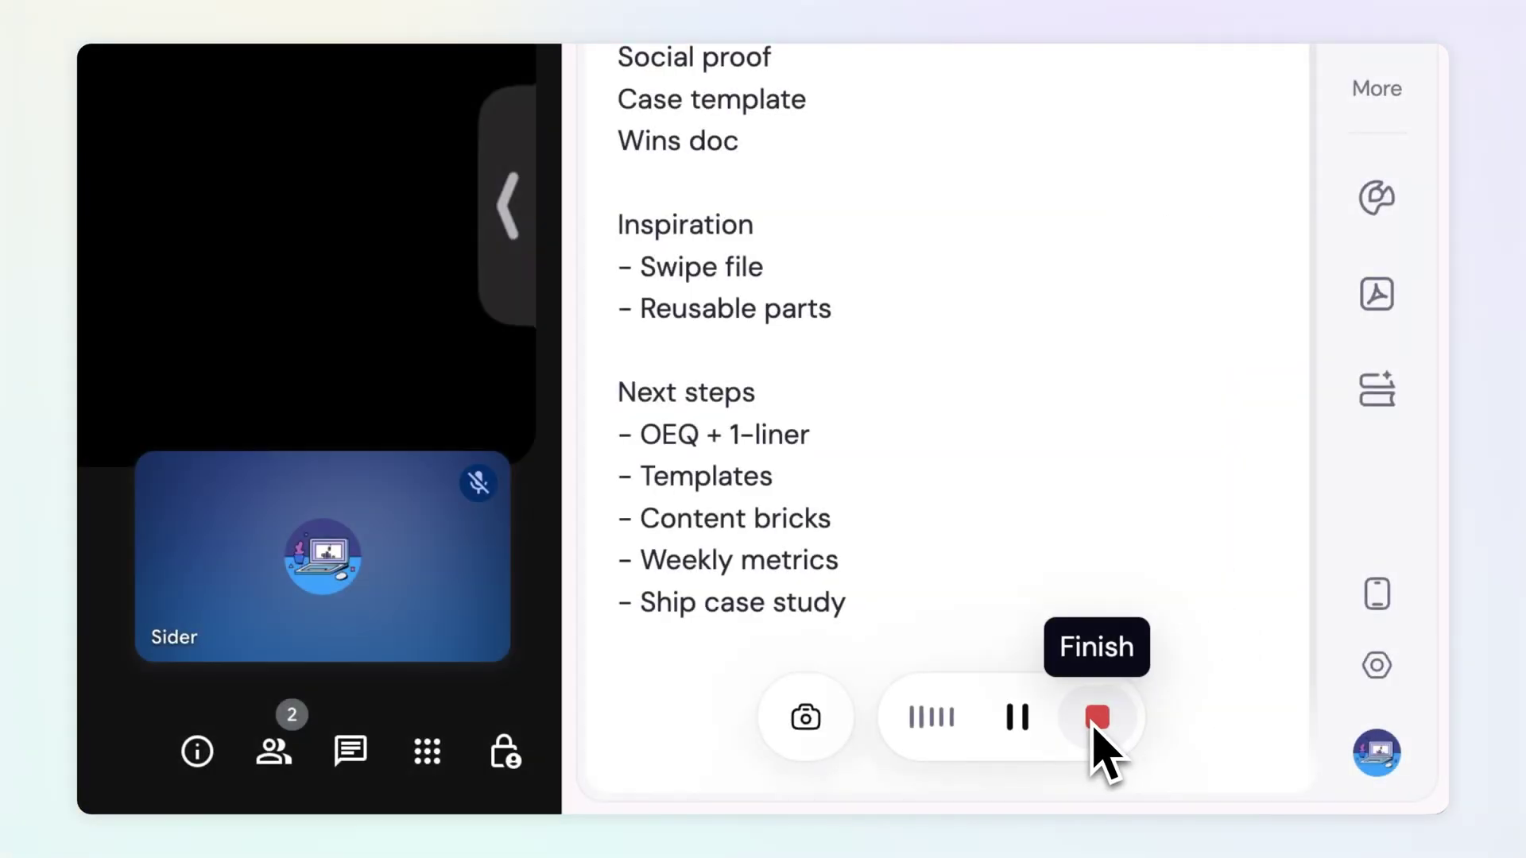
click(1096, 718)
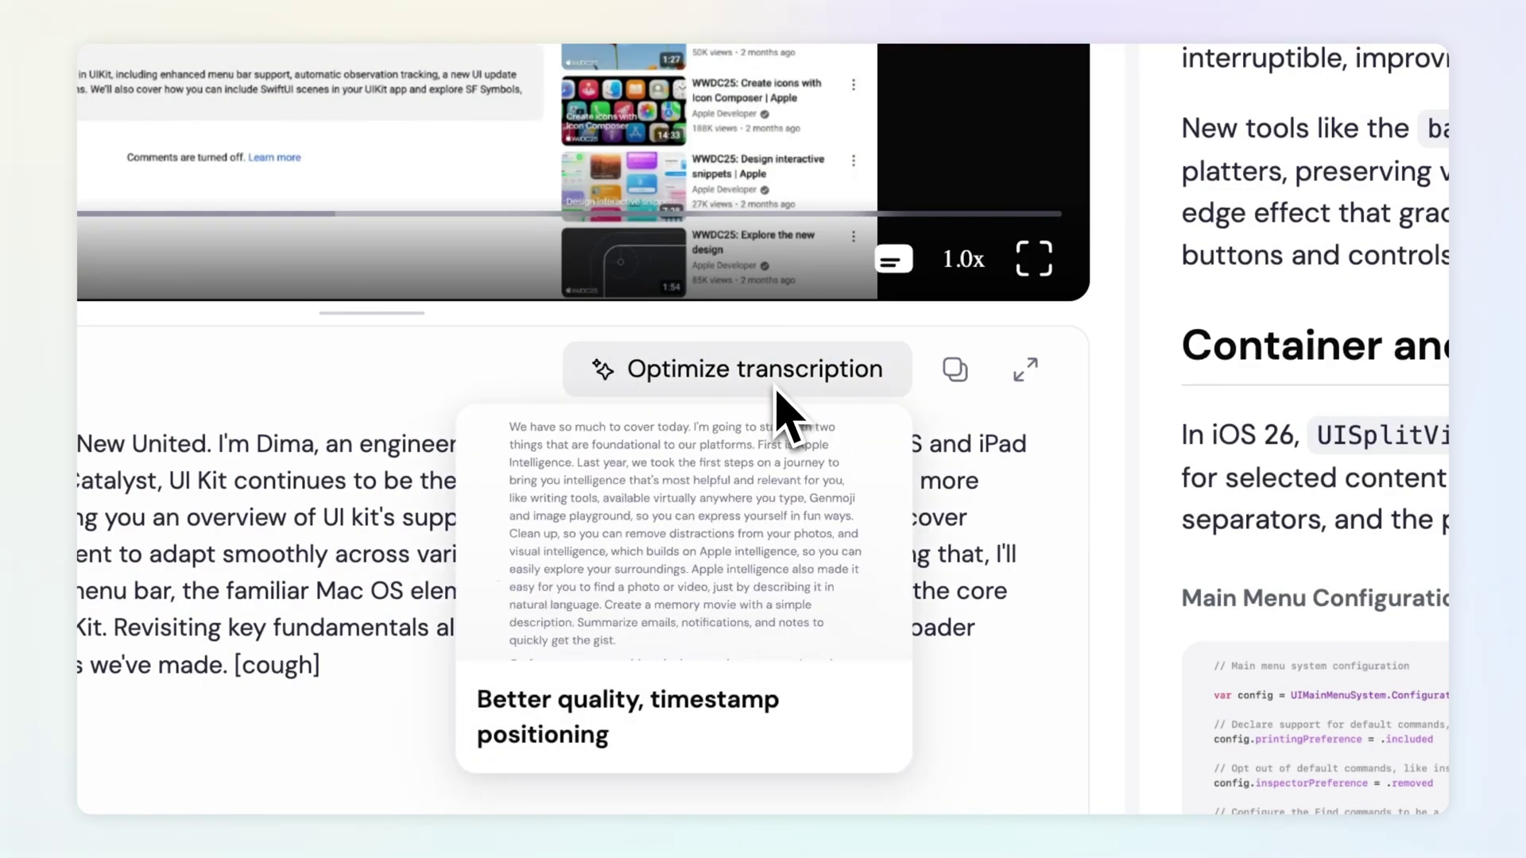
- Optimize the transcription into timestamped subtitles and jump to the 01:31 line
click(774, 388)
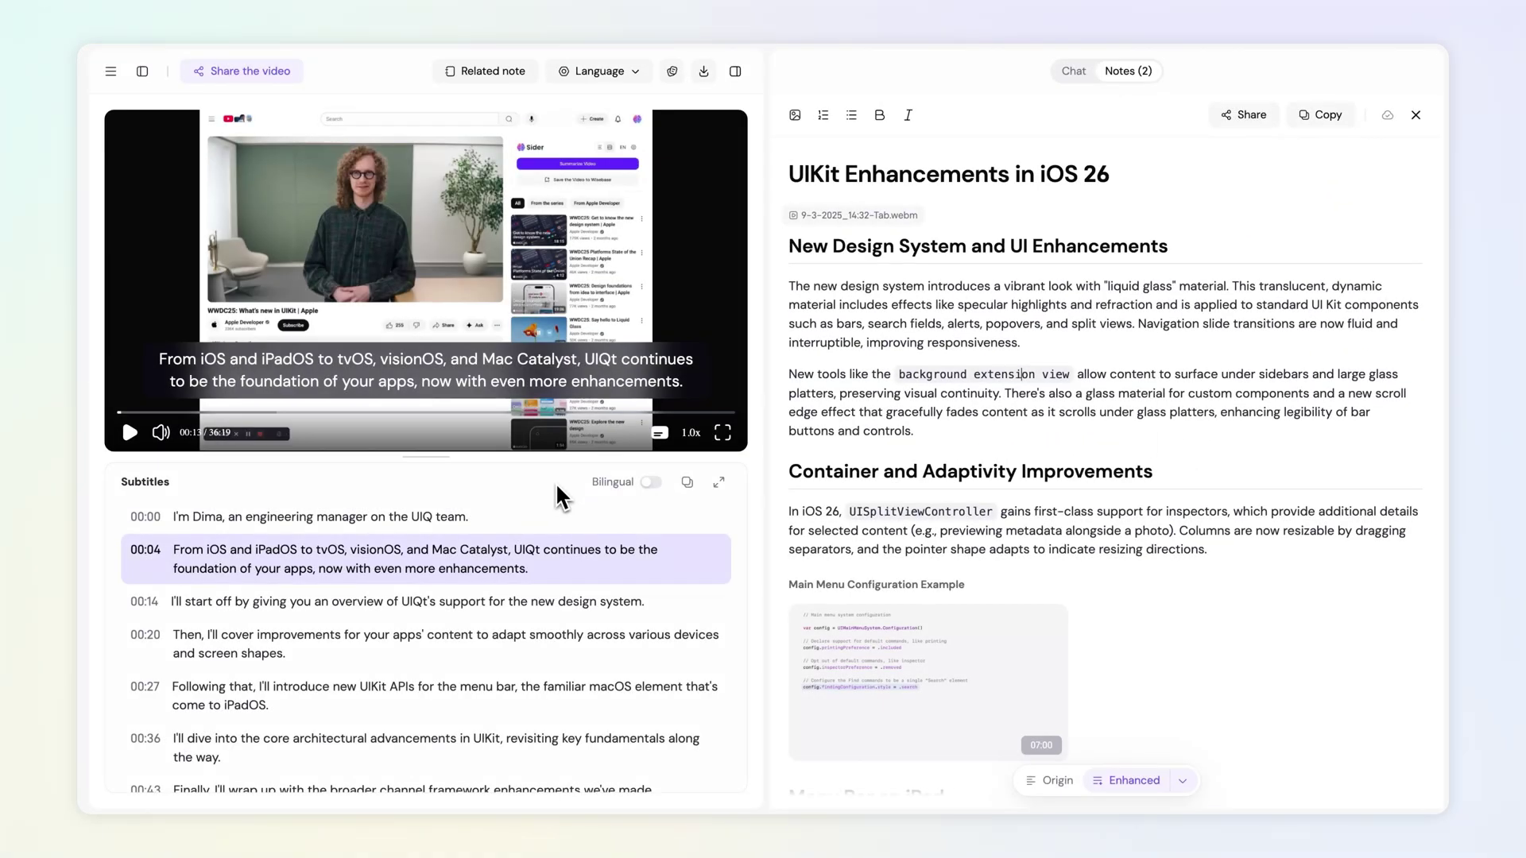
scroll(553, 608, down, 5)
click(546, 666)
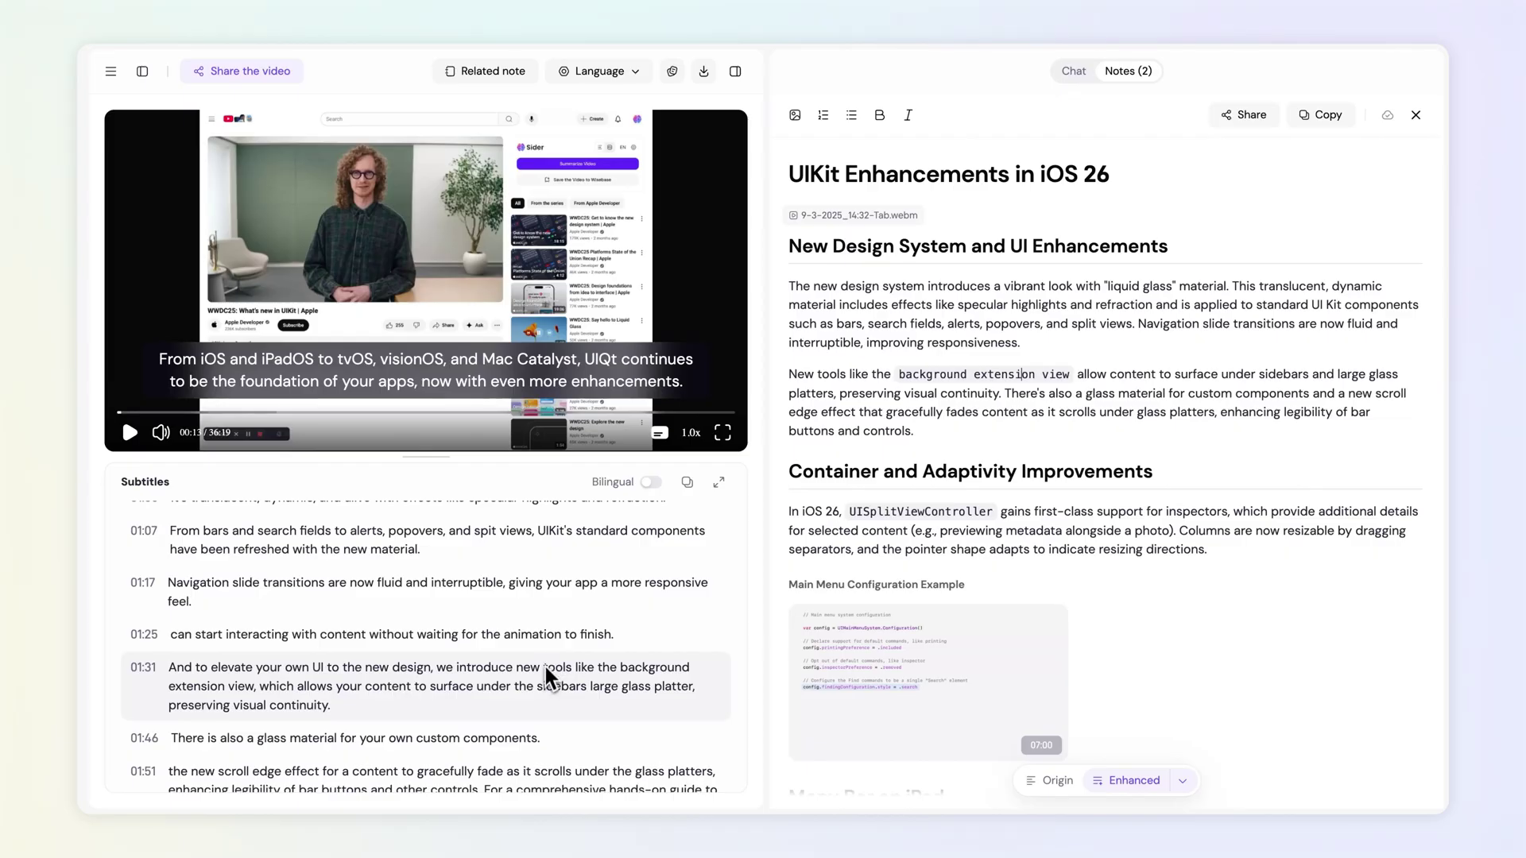